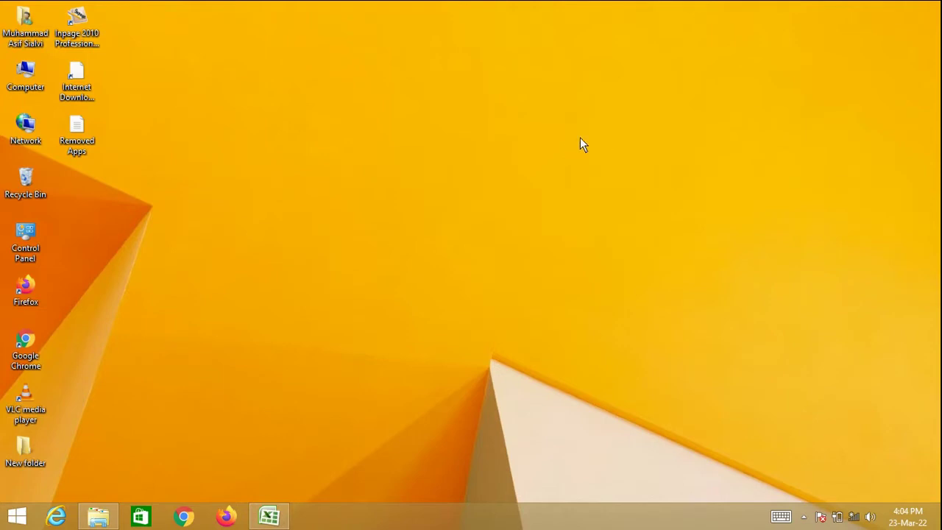
right_click(564, 129)
click(487, 166)
right_click(564, 128)
click(498, 161)
right_click(492, 133)
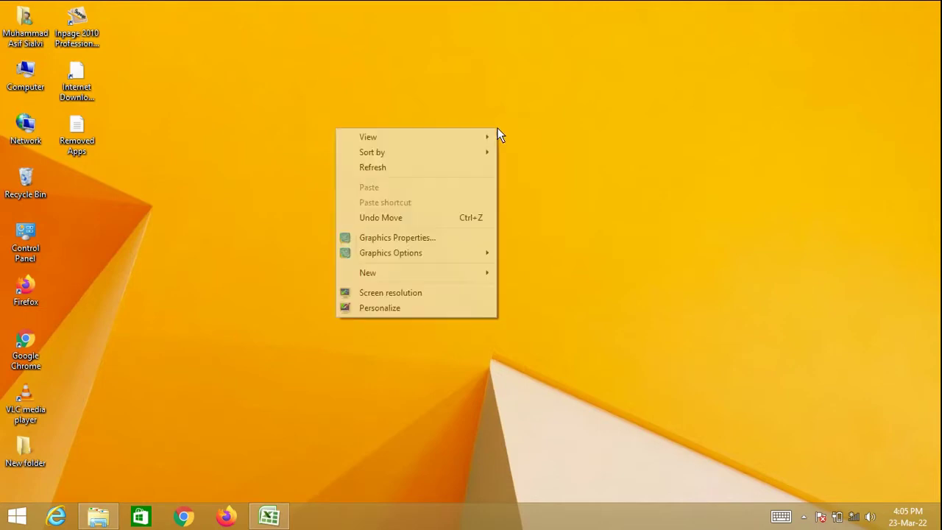
click(445, 167)
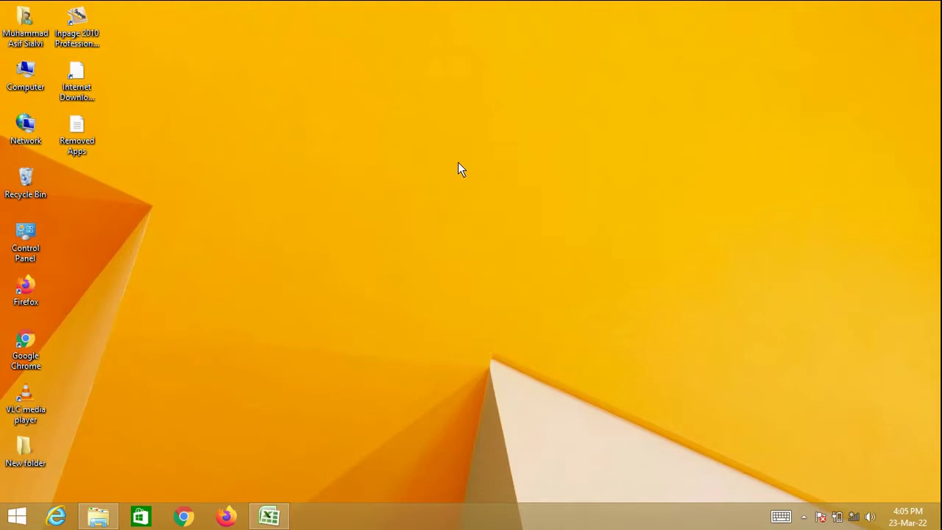
right_click(476, 133)
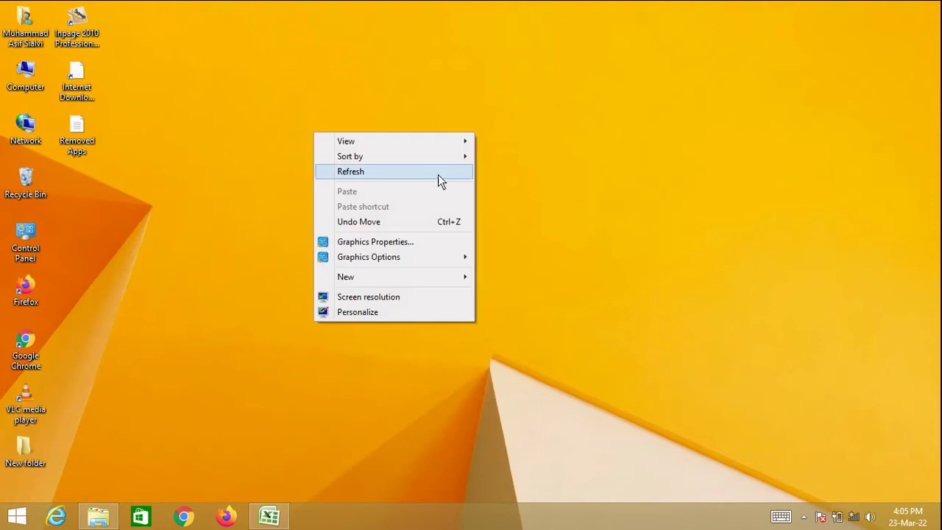
click(434, 175)
right_click(494, 144)
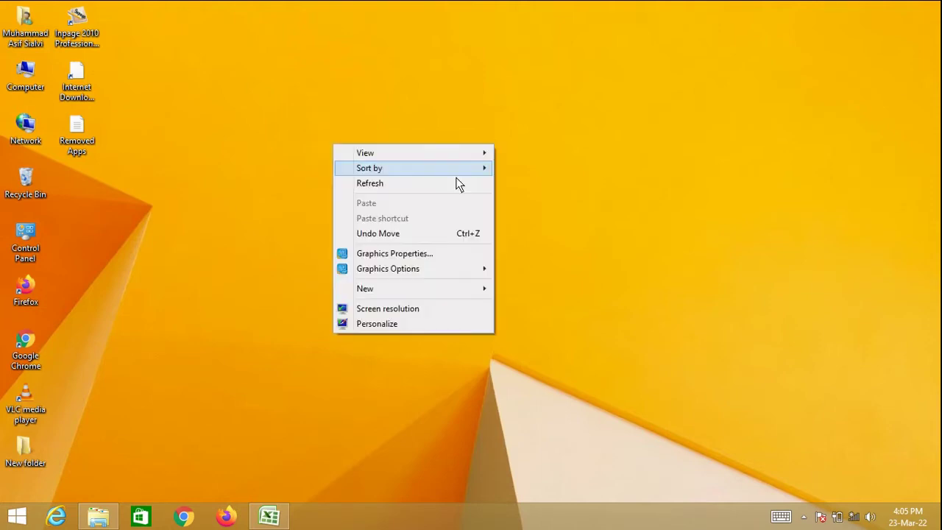
click(417, 184)
right_click(483, 145)
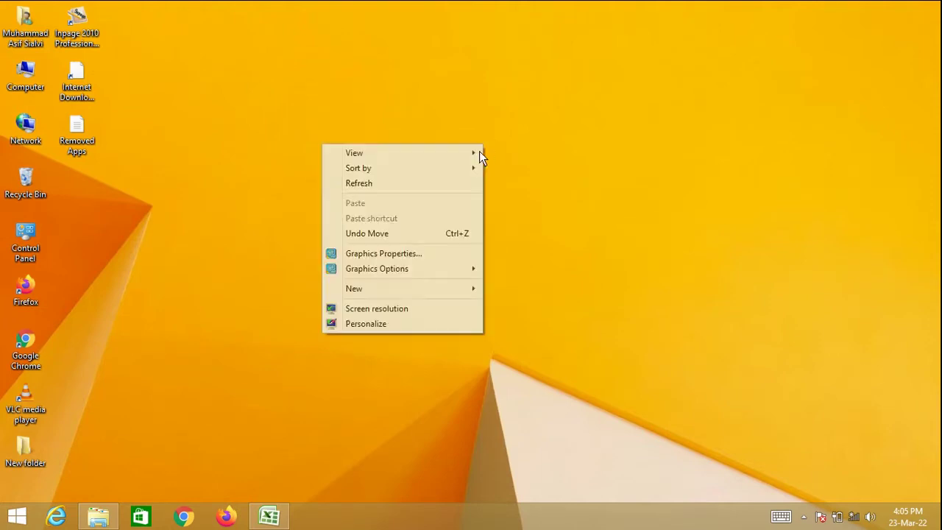
click(415, 187)
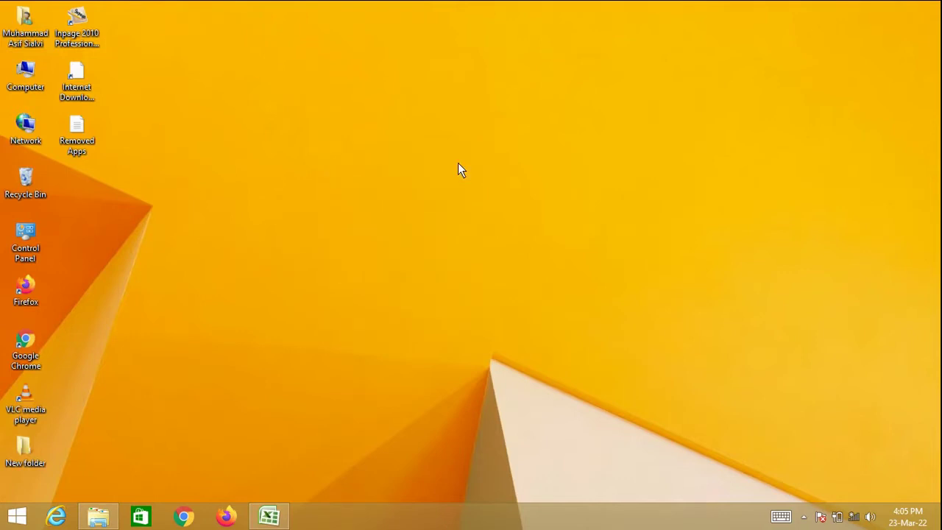
right_click(523, 119)
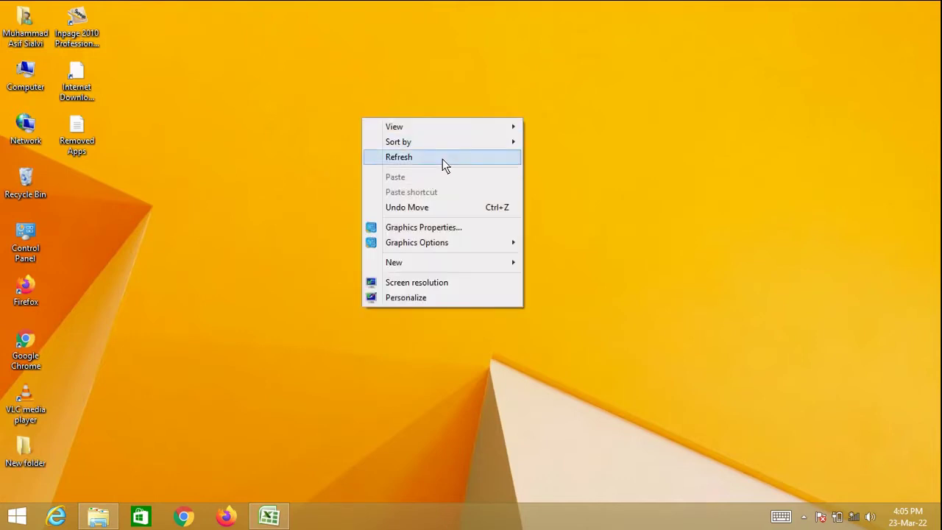
click(443, 159)
right_click(520, 101)
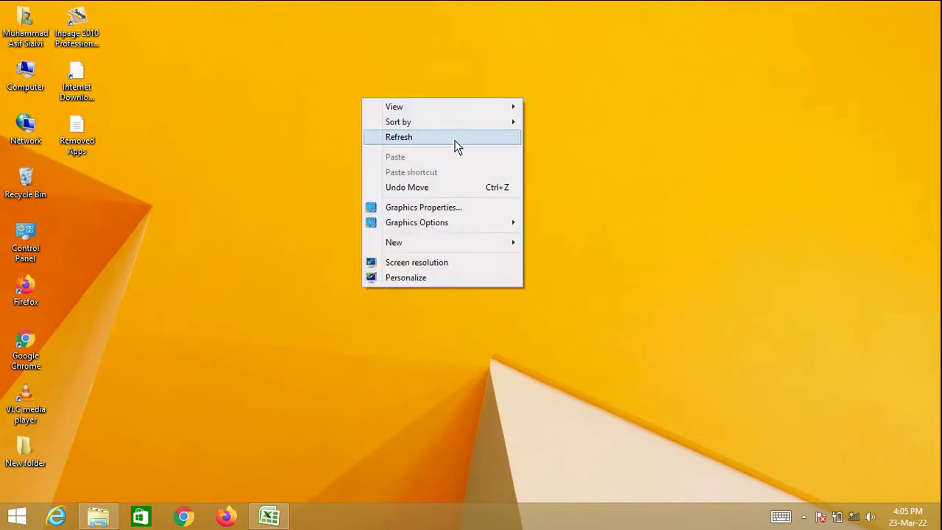
click(456, 146)
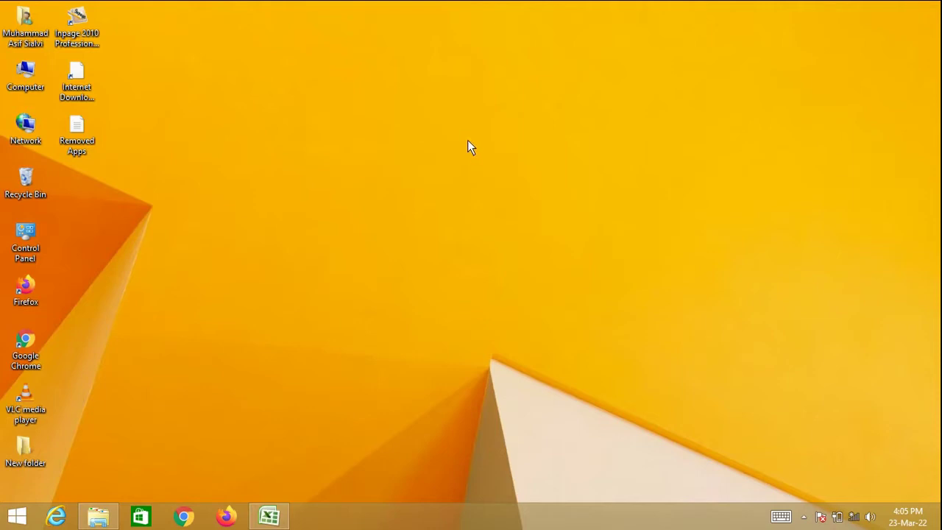
right_click(418, 123)
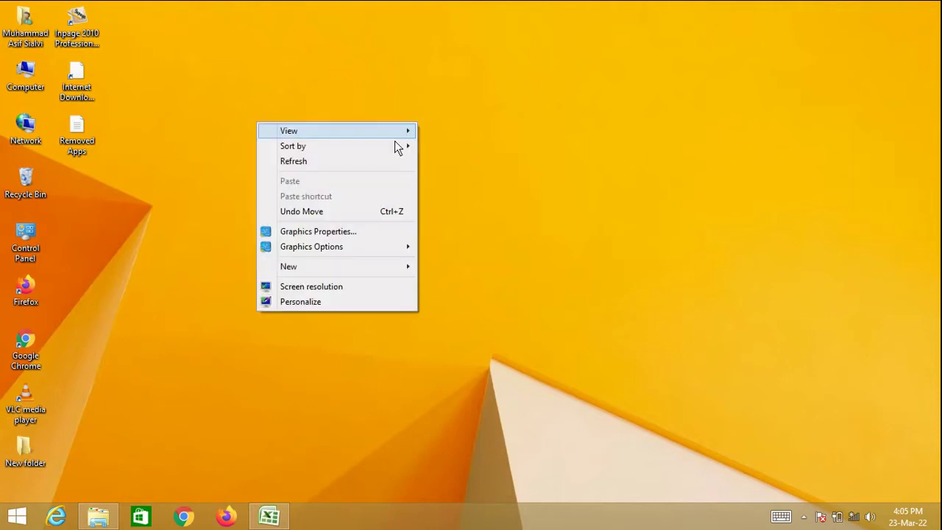
click(370, 161)
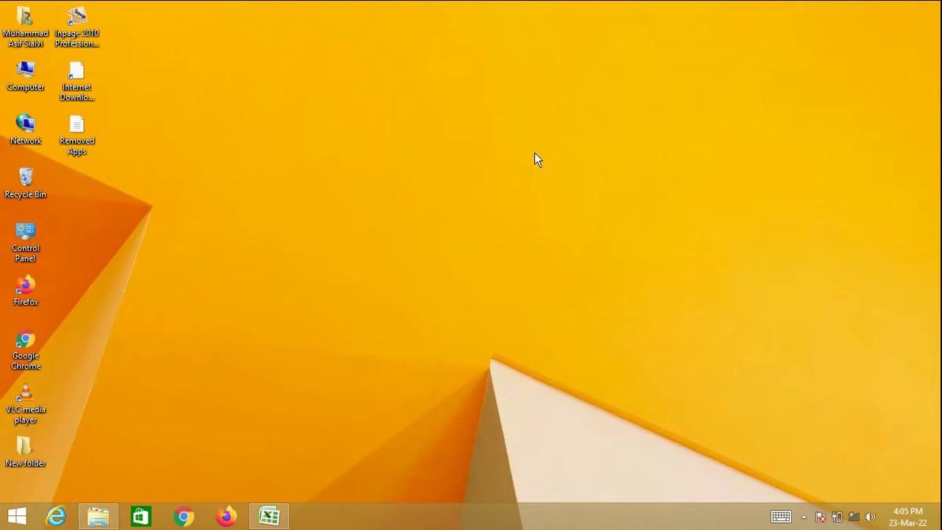
right_click(511, 123)
click(442, 161)
- Switch to the Sumif Function workbook in Excel and enter =SUMIF(E8:E23,J14,F8:F23) in cell K14 to total the Teacher salaries
click(268, 520)
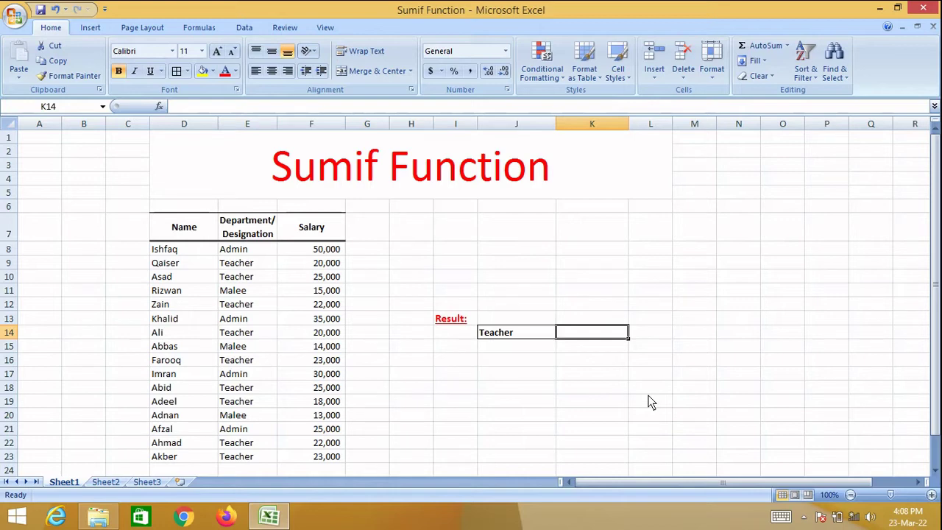
text(=)
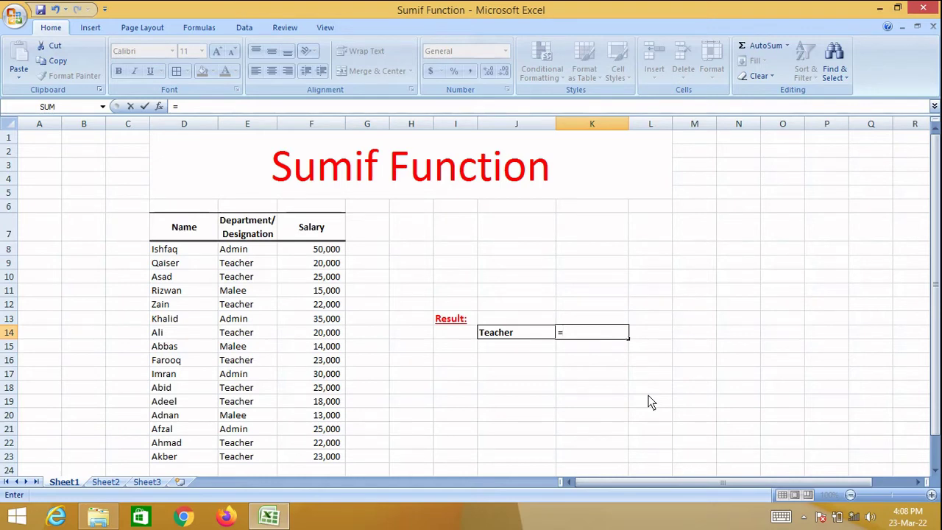
text(sum)
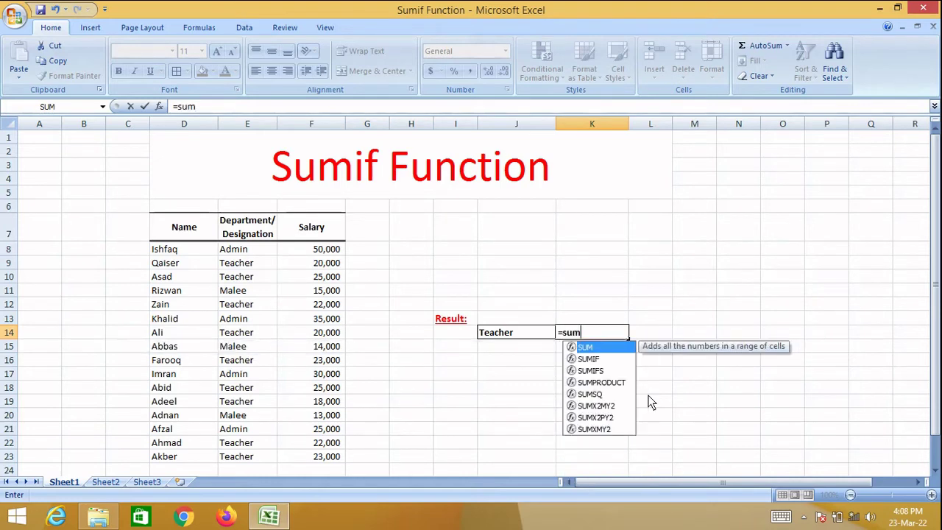
text(if)
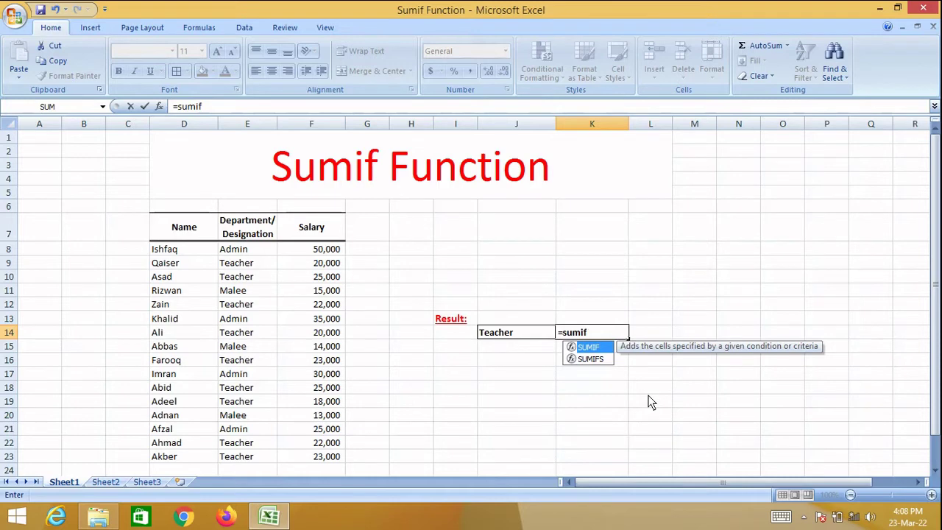
double_click(602, 349)
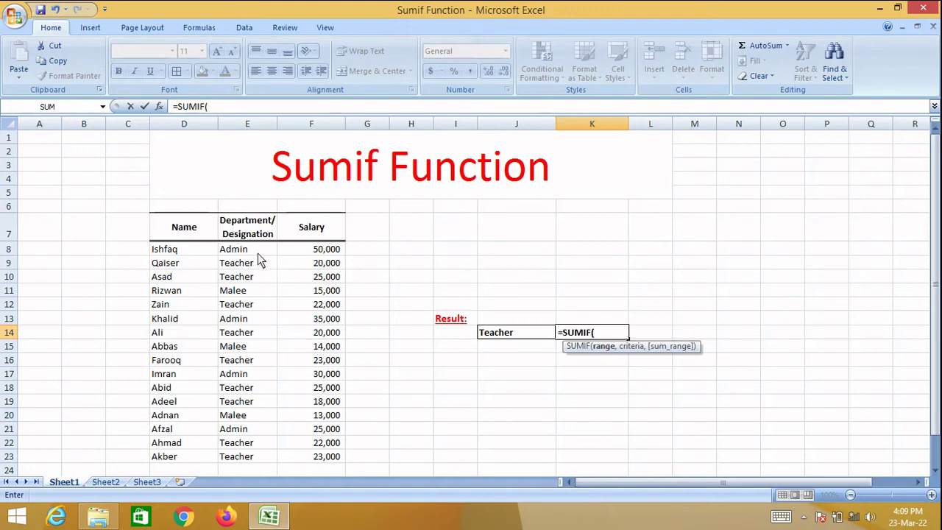
drag(257, 252, 247, 458)
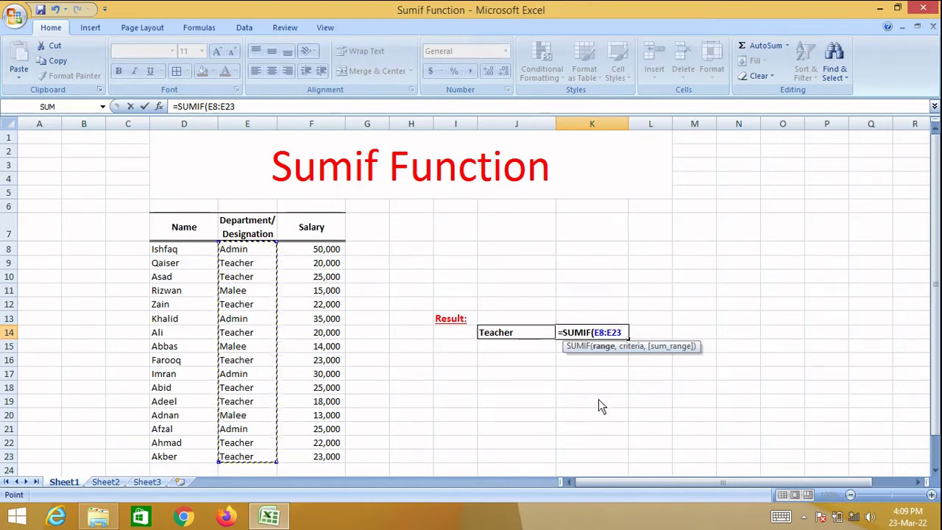
text(,)
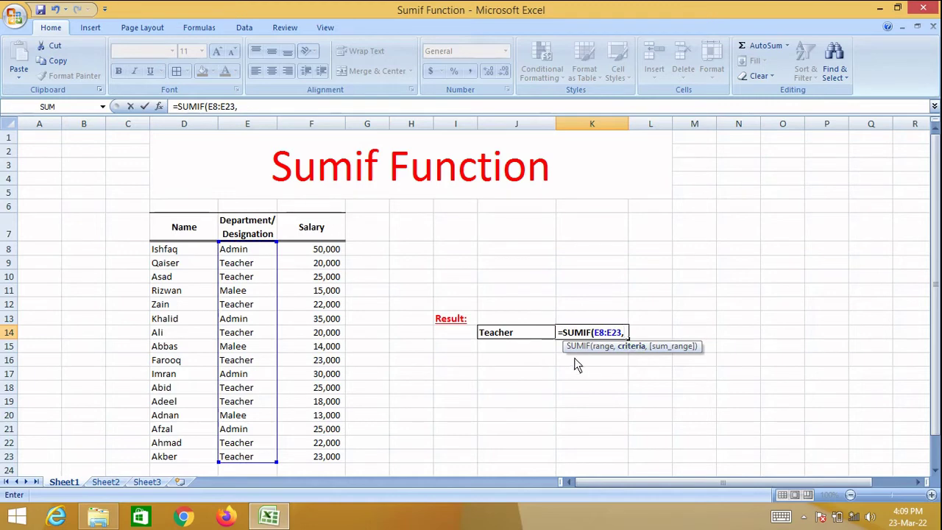
click(521, 335)
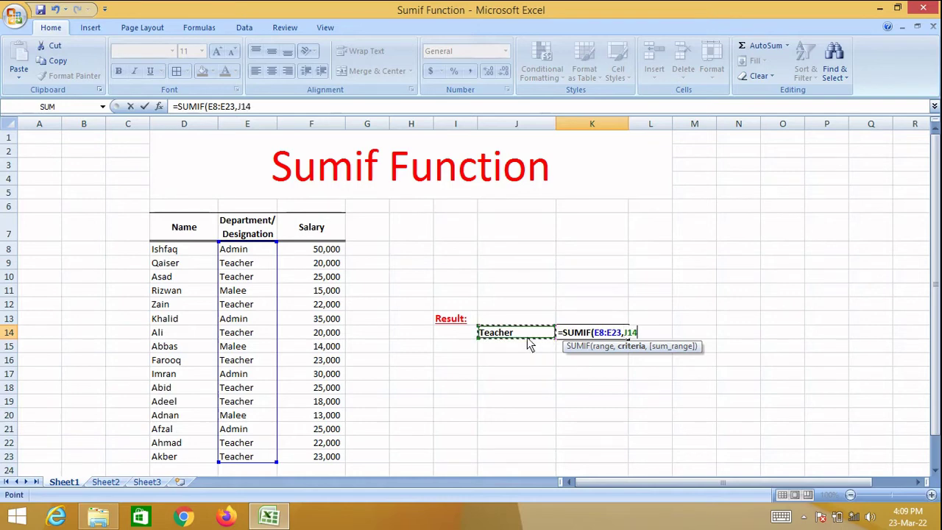
text(,)
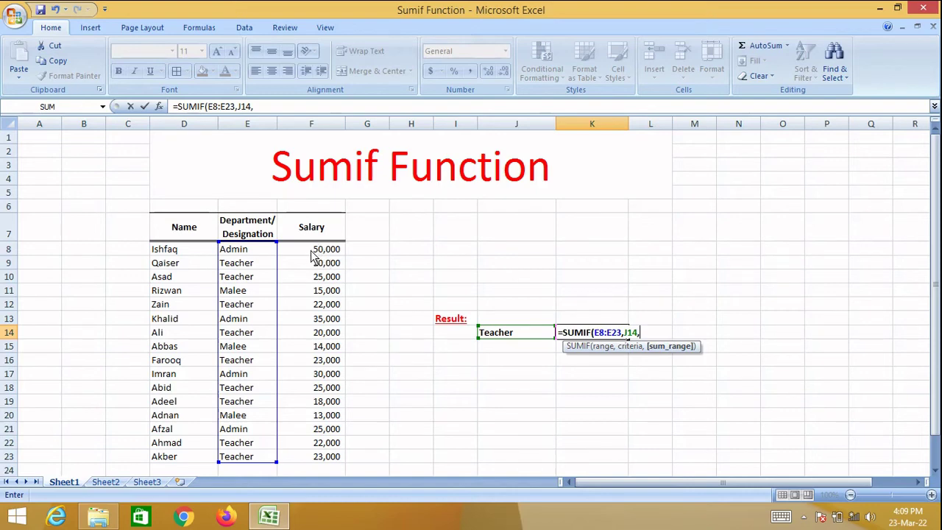
drag(313, 254, 319, 460)
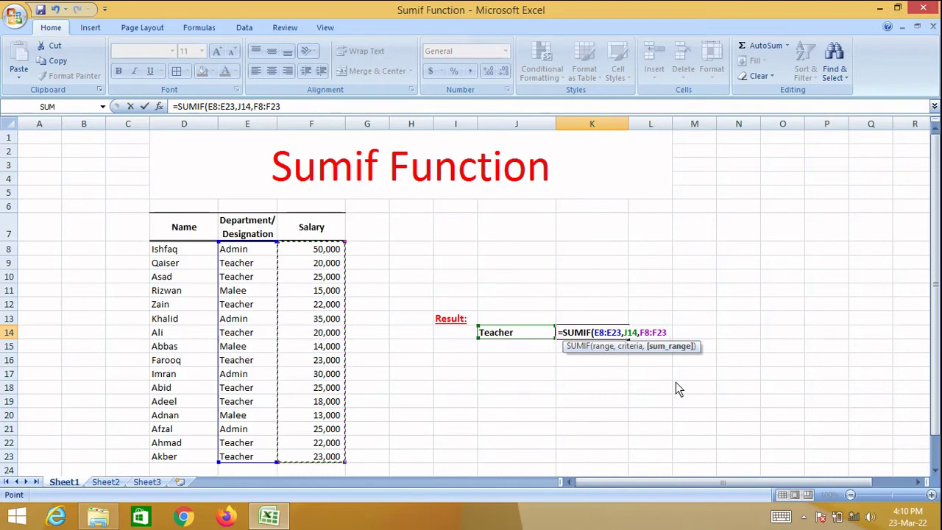
text())
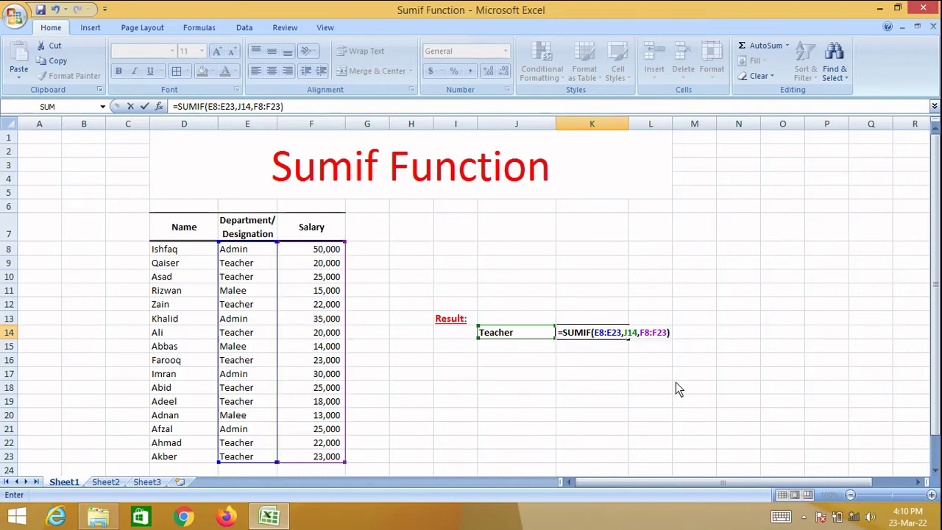
key(Return)
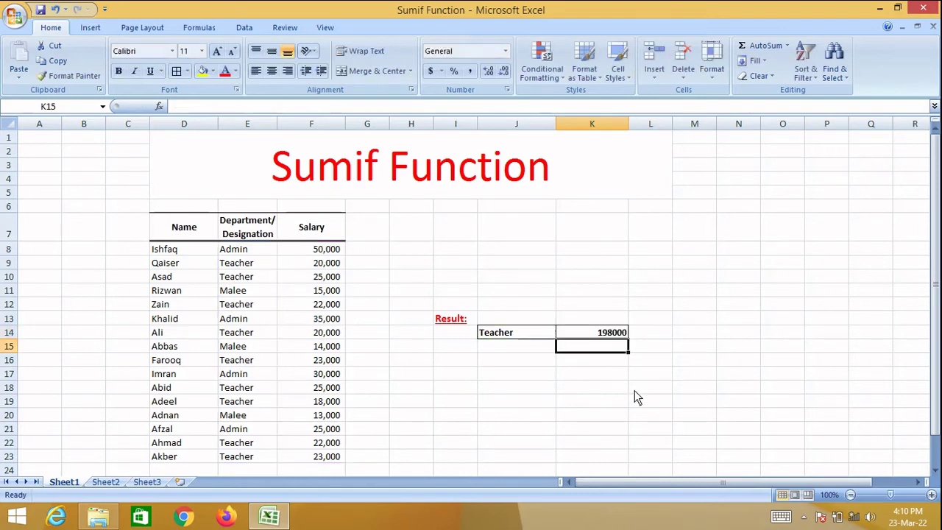
- Format the SUMIF result in K14 with a thousands separator and no decimal places
click(621, 332)
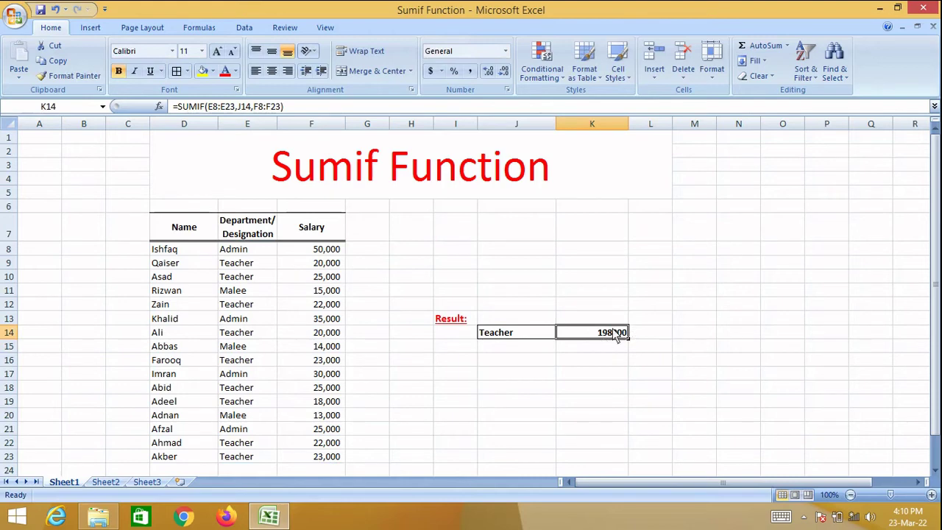
click(471, 71)
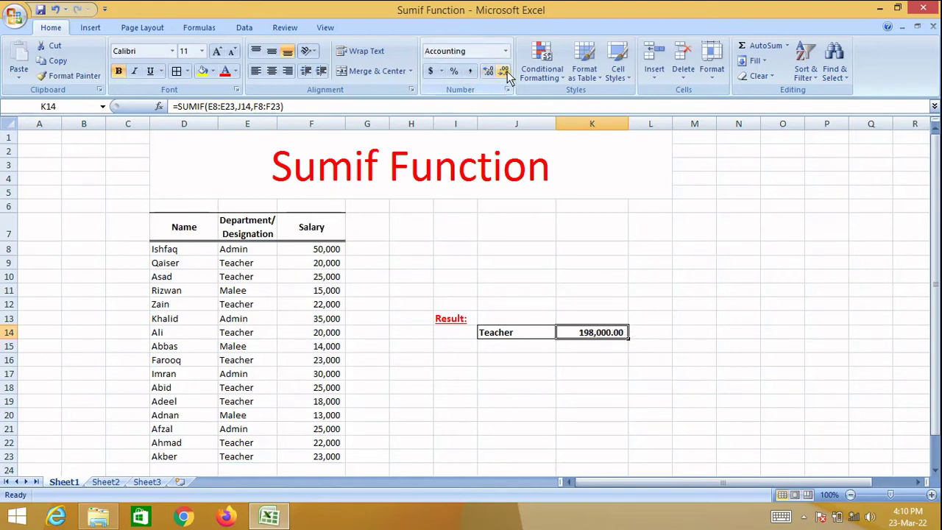
click(504, 70)
click(503, 71)
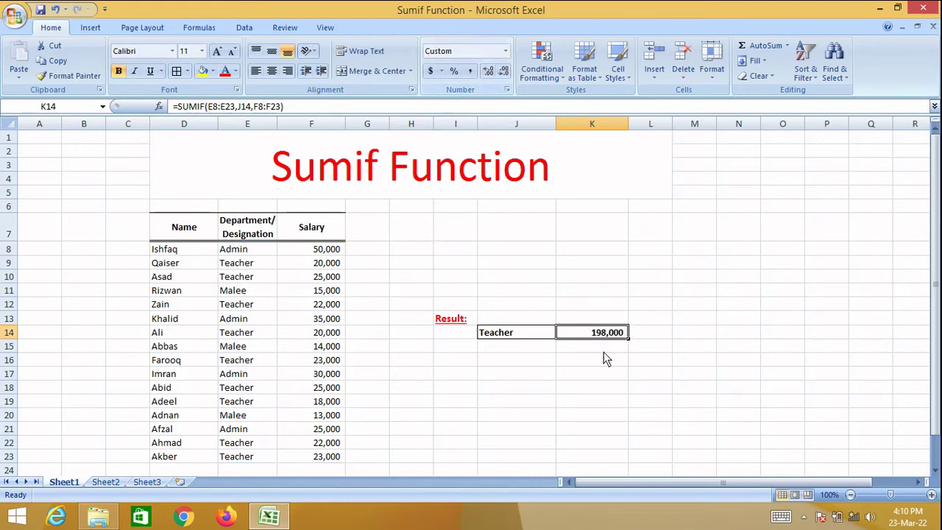
- Replace the criterion in cell J14 with Admin
click(518, 336)
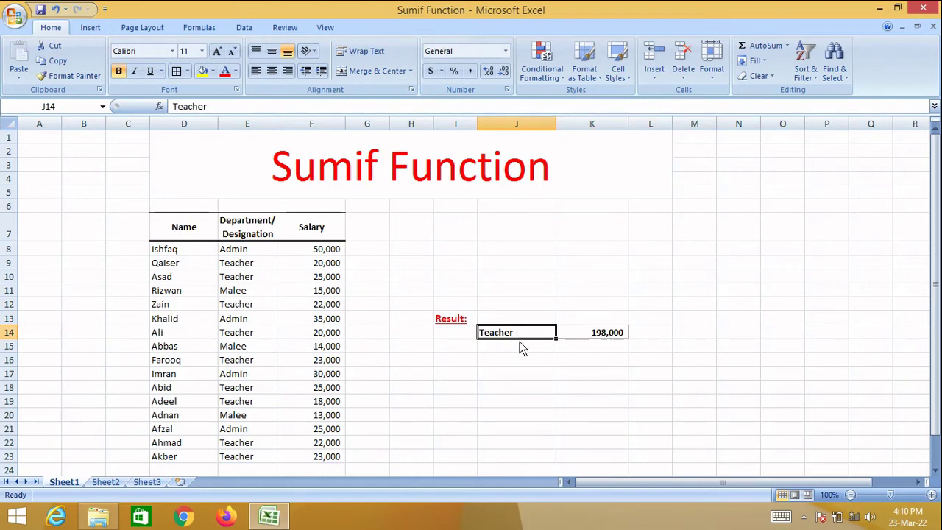
click(598, 336)
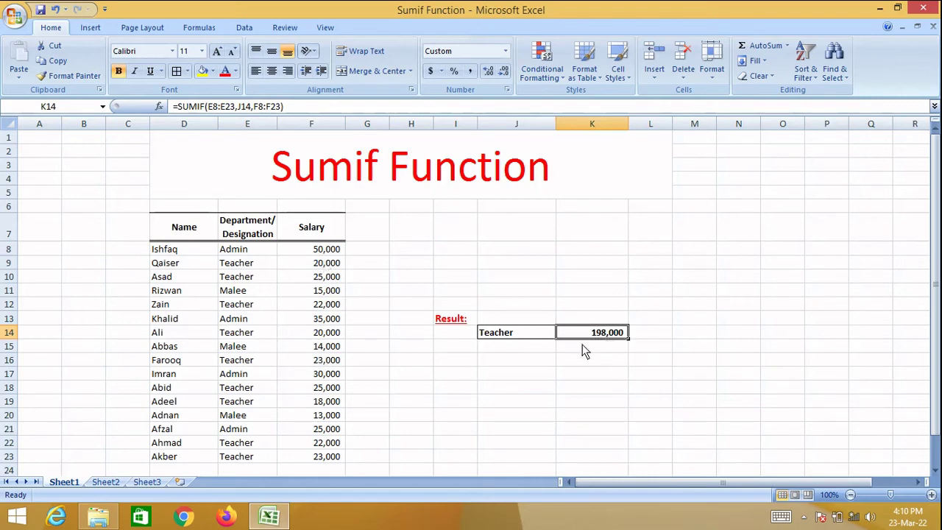
click(515, 333)
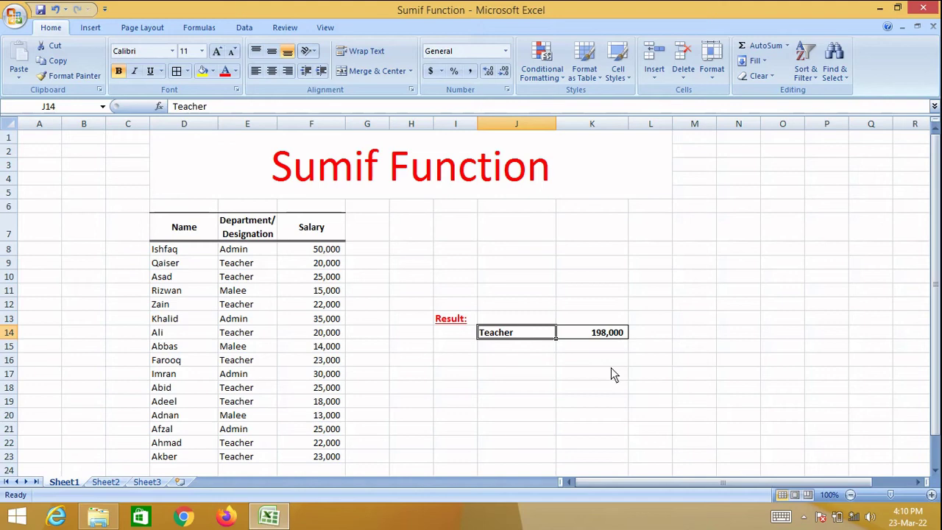
text(A)
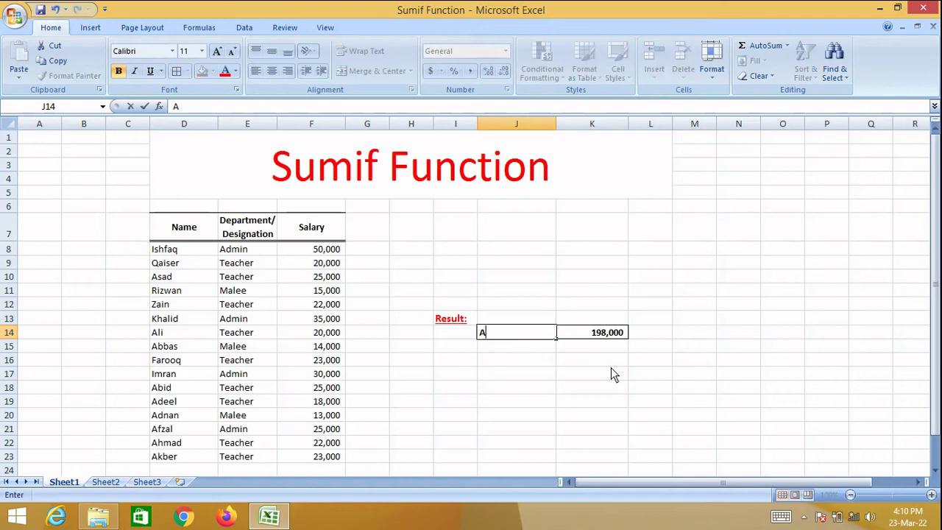
text(dmin)
key(Return)
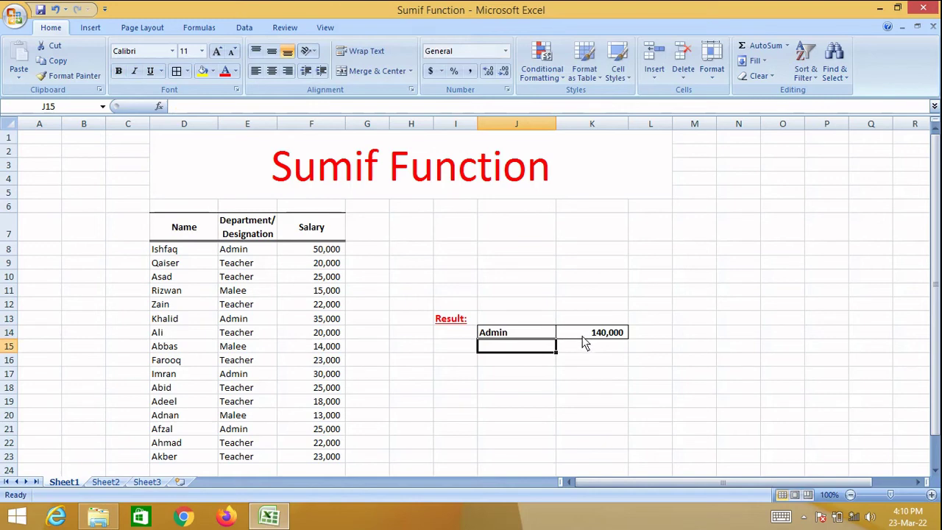
- Change the SUMIF criterion in cell J14 to Malee
click(507, 335)
text(Ma)
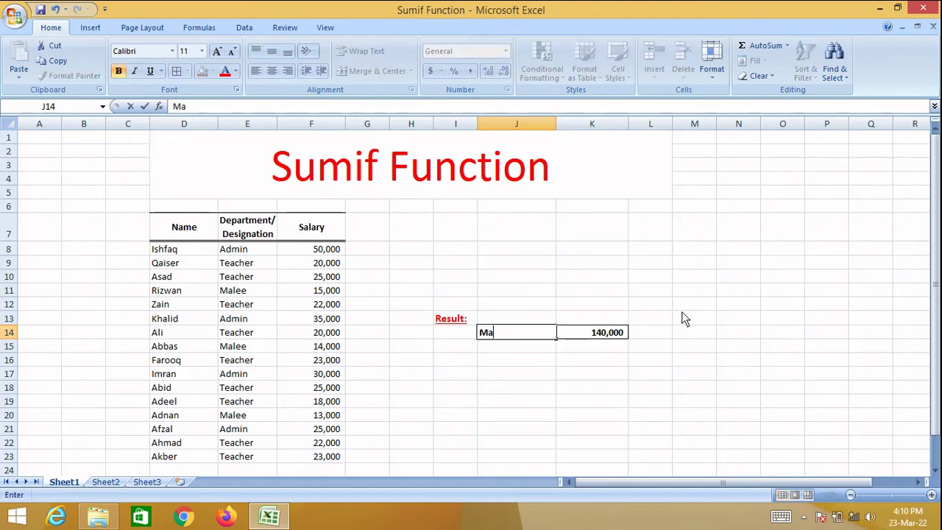
text(lee)
key(Return)
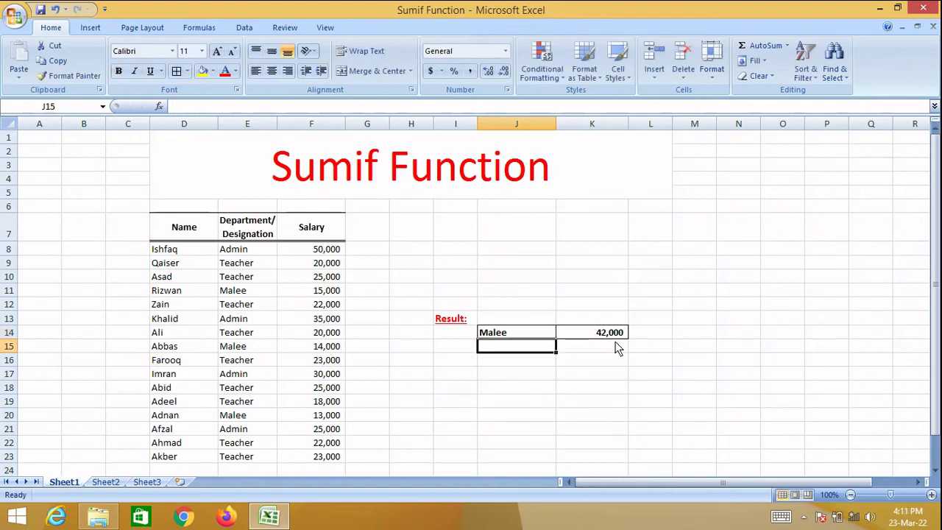